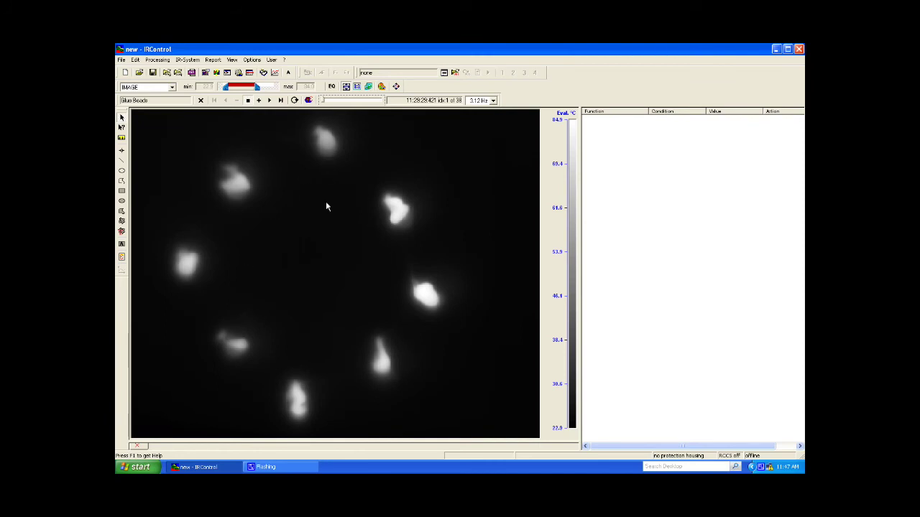
Step: Play the Blue Beads thermal sequence forward to its final frame, 38 of 38
left_click(269, 101)
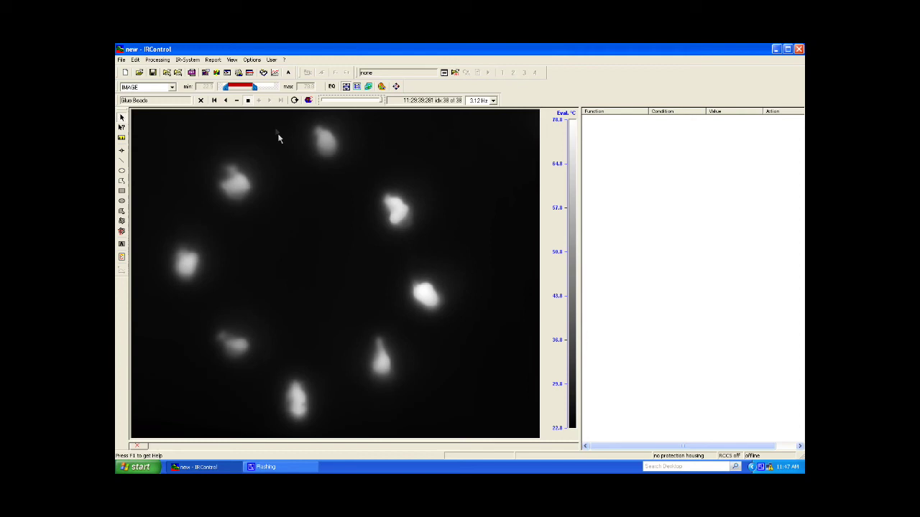
Step: Apply the tsa.pal palette and lower the range minimum to 22.8 °C for a pale blue background
left_click(382, 87)
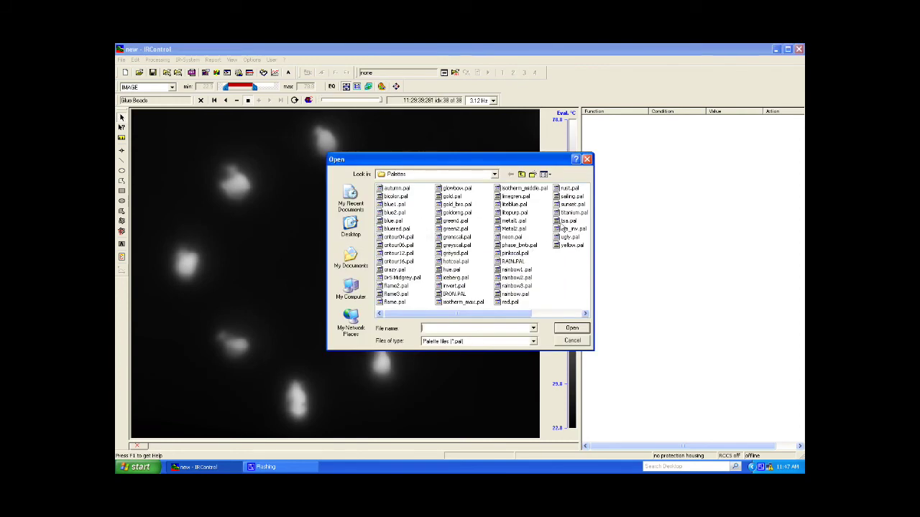
left_click(567, 221)
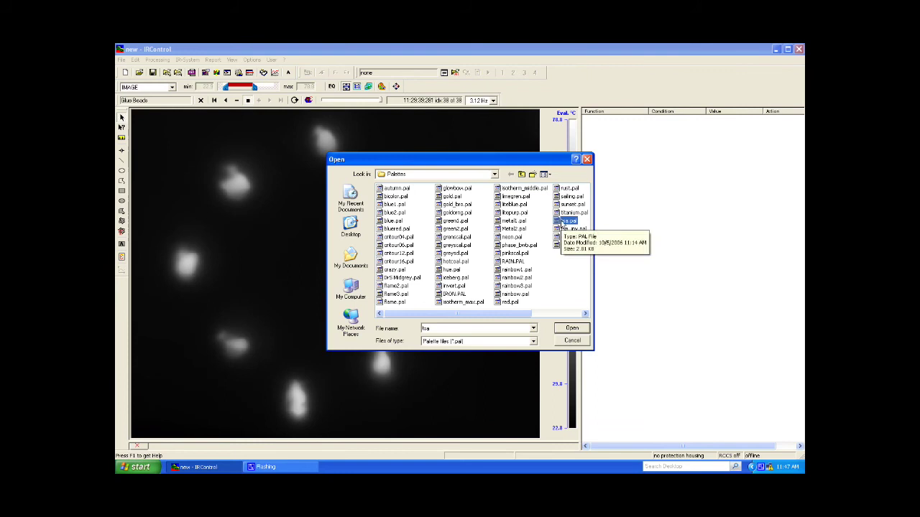
left_click(572, 330)
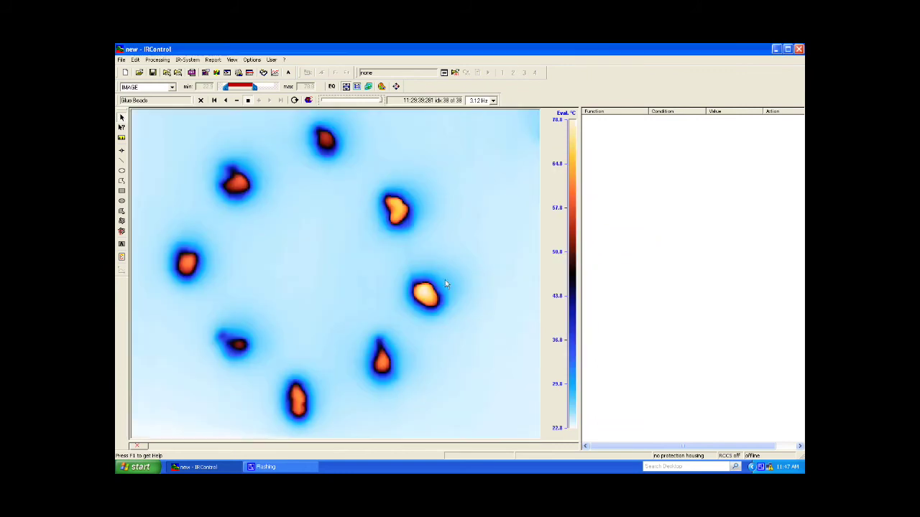
mouse_move(231, 87)
left_mouse_down()
mouse_move(258, 86)
mouse_move(241, 87)
left_mouse_up()
Step: Set the temperature unit to Fahrenheit in Setup, so the scale reads 73.0–173.9 °F
left_click(251, 60)
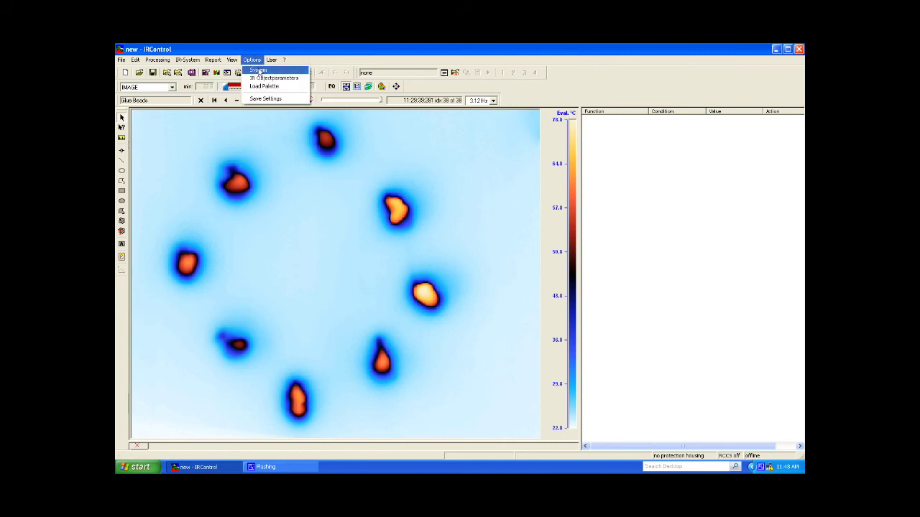
left_click(263, 68)
left_click(411, 184)
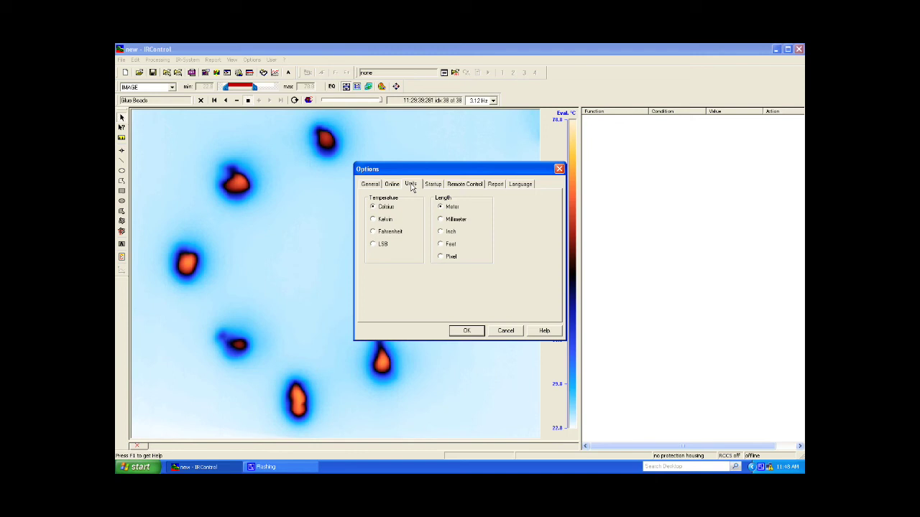
left_click(373, 232)
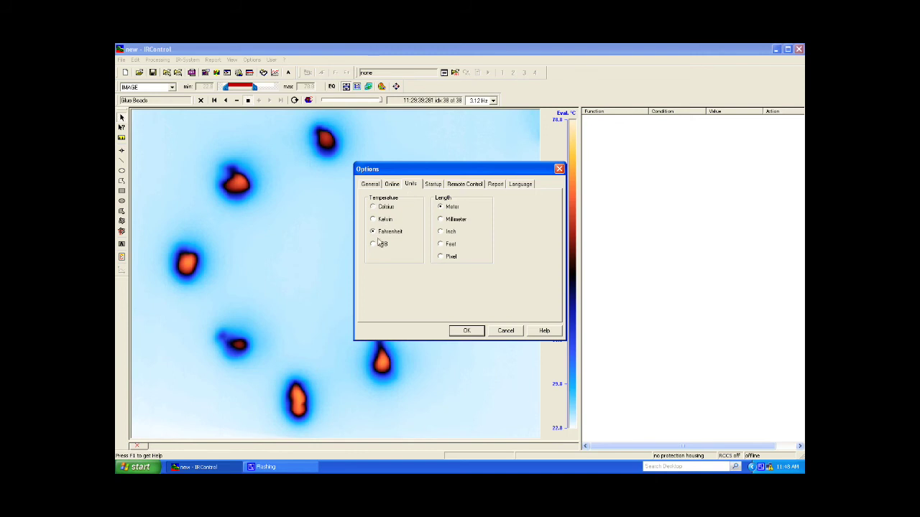
left_click(466, 331)
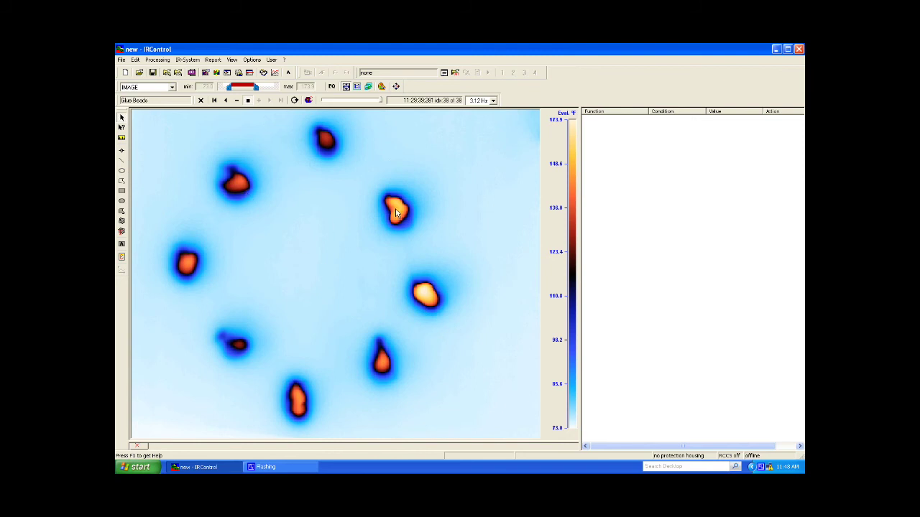
Step: Draw a rectangular AOI around the right-of-centre bead and relabel it Bead 2, label placed outside its corner
left_click(121, 190)
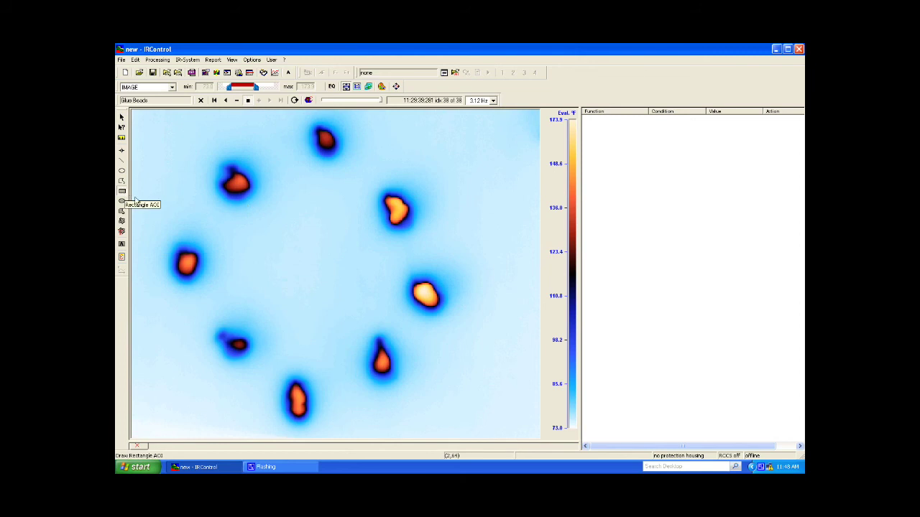
left_click_drag(362, 179, 435, 239)
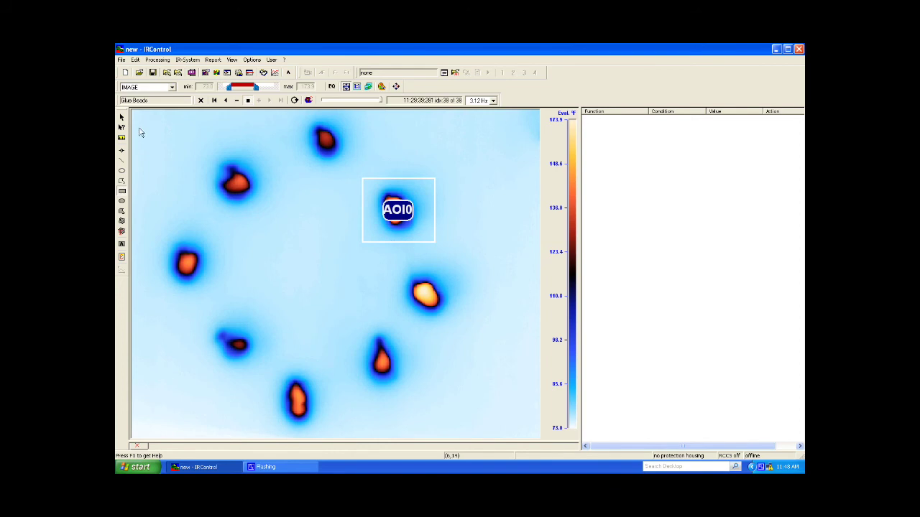
left_click(122, 118)
left_click(399, 211)
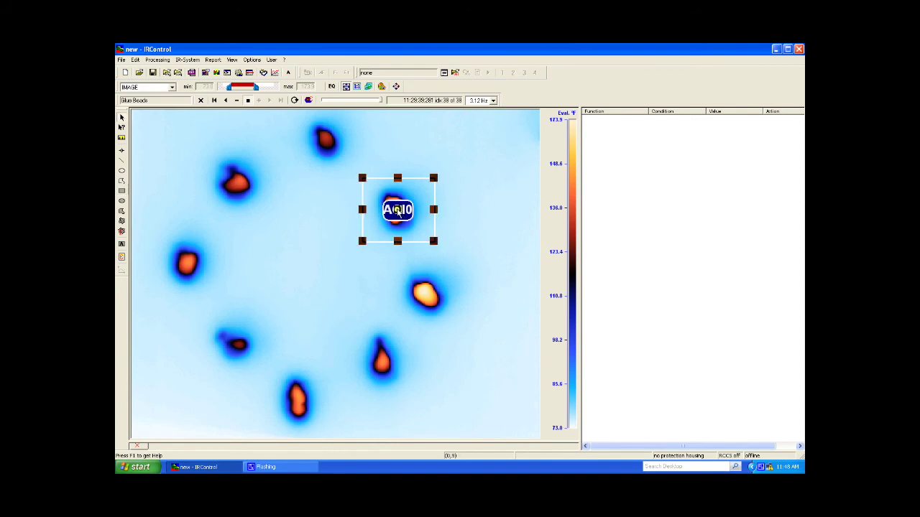
left_click_drag(398, 211, 455, 168)
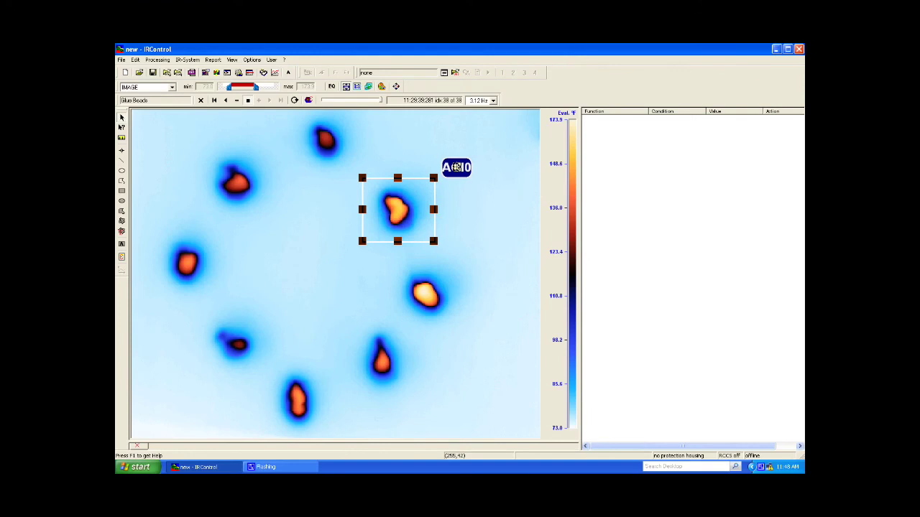
double_click(456, 168)
type("B")
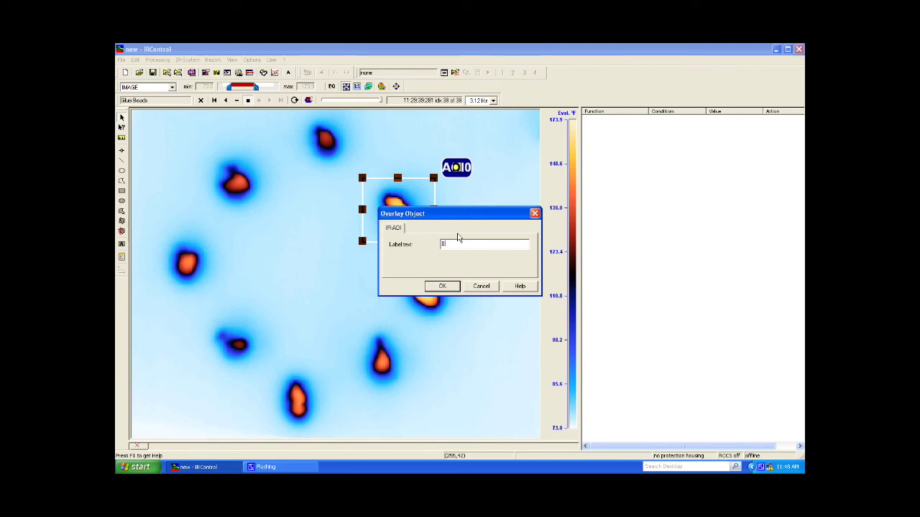
type("ead 2")
left_click(442, 286)
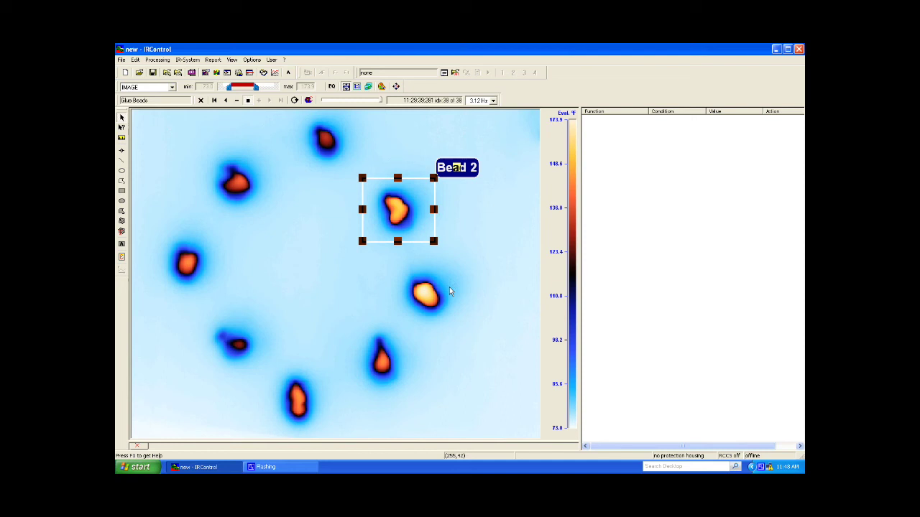
left_click(454, 261)
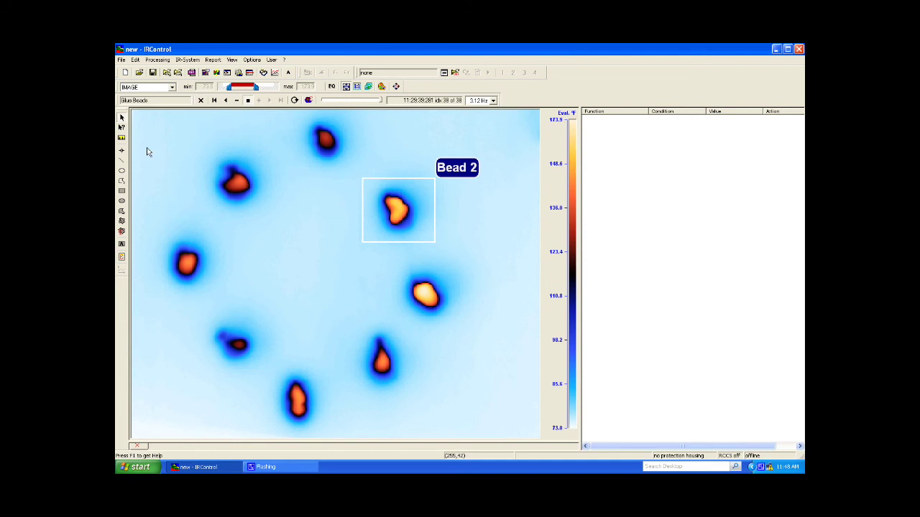
Step: Draw a rectangular AOI around the upper-left bead and rename its AOI1 label to Bead 8
left_click(122, 190)
left_click_drag(190, 150, 274, 210)
left_click(122, 117)
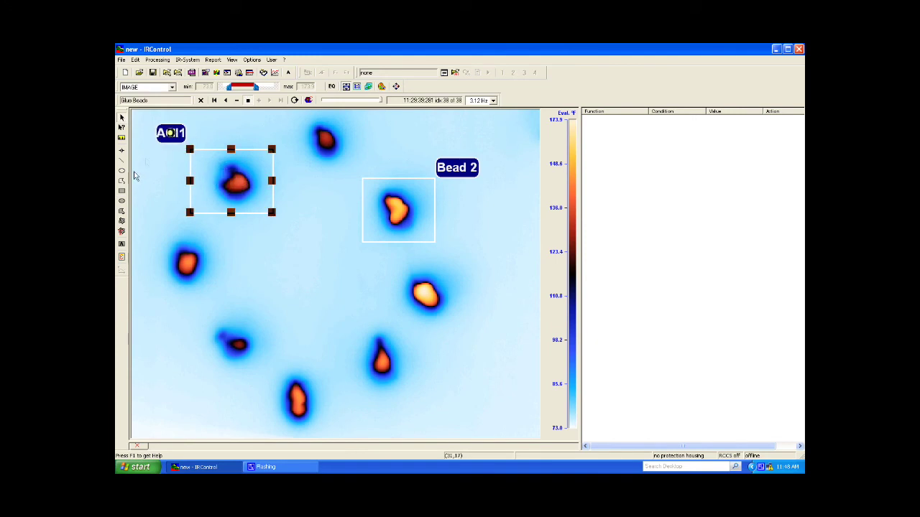
double_click(165, 136)
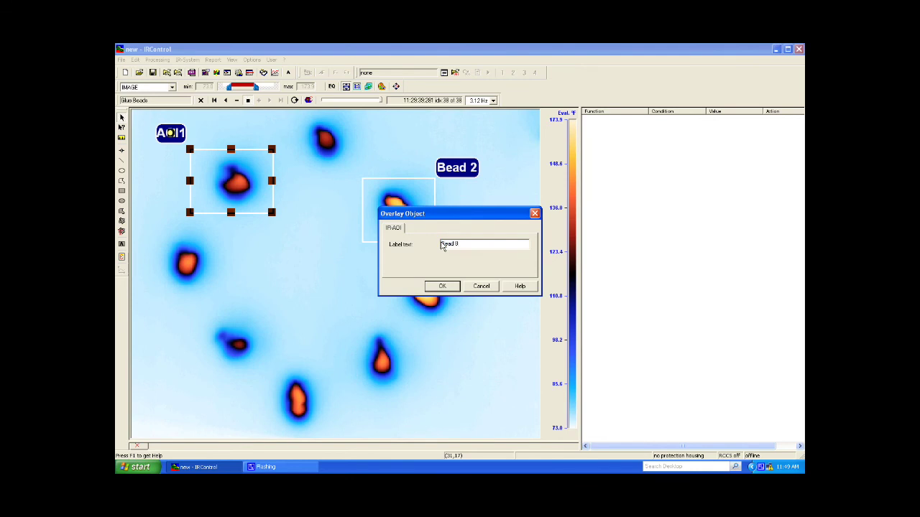
left_click(444, 287)
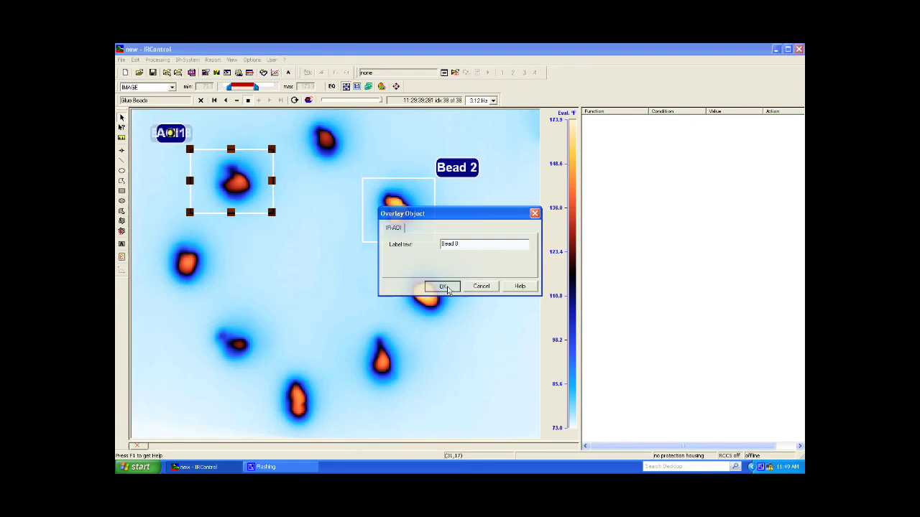
Step: Add a new evaluation function with Bead 2 as the evaluated area
right_click(601, 139)
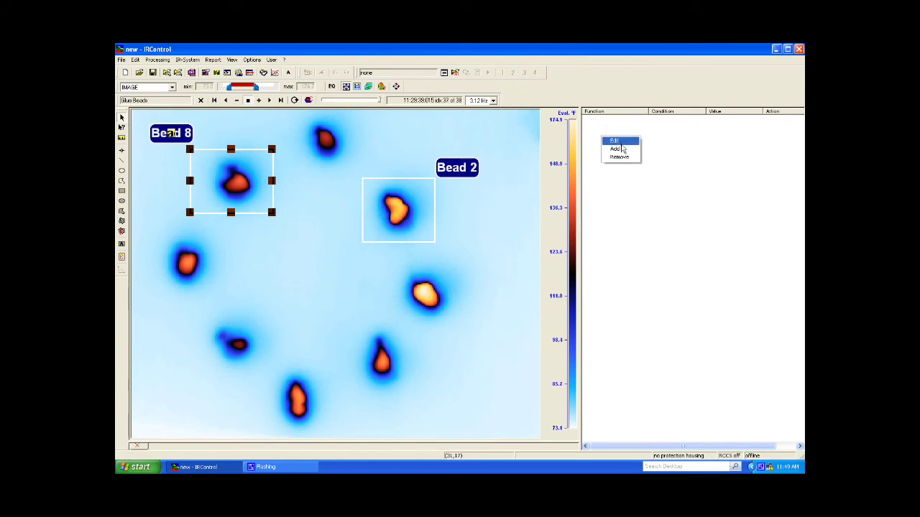
left_click(622, 149)
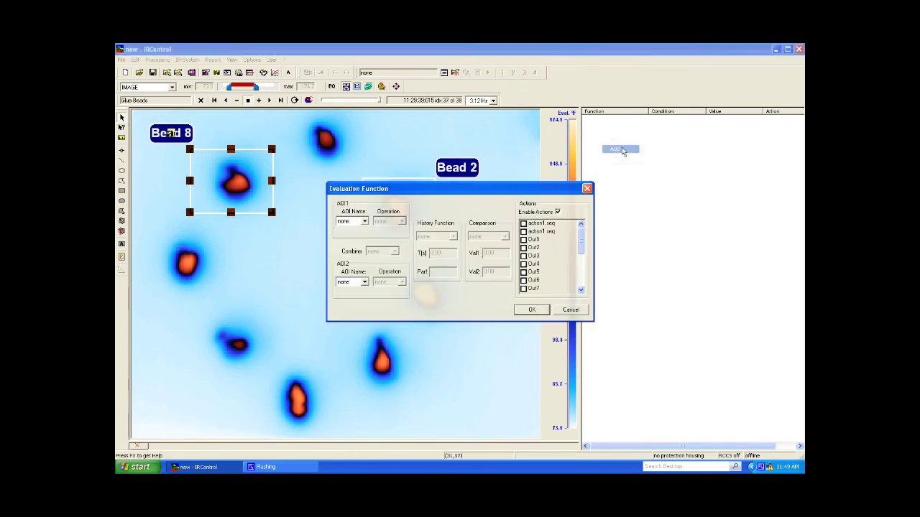
left_click(365, 222)
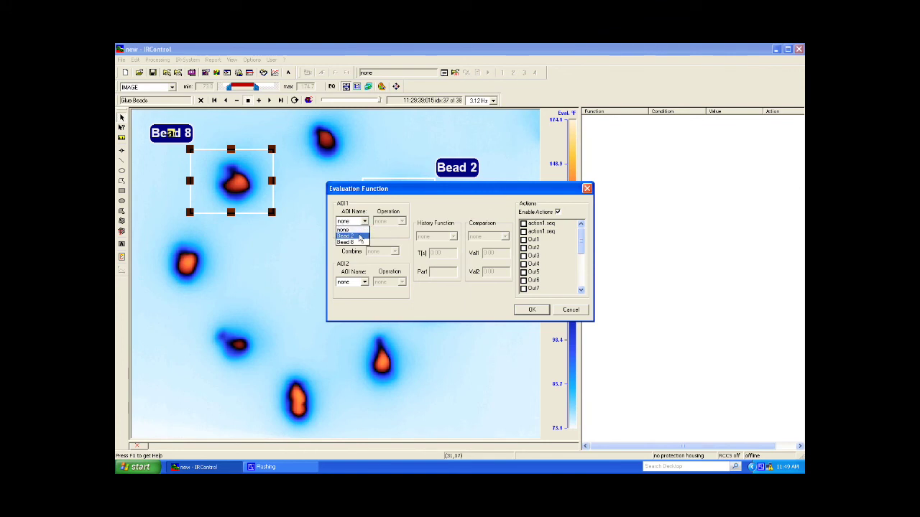
left_click(358, 238)
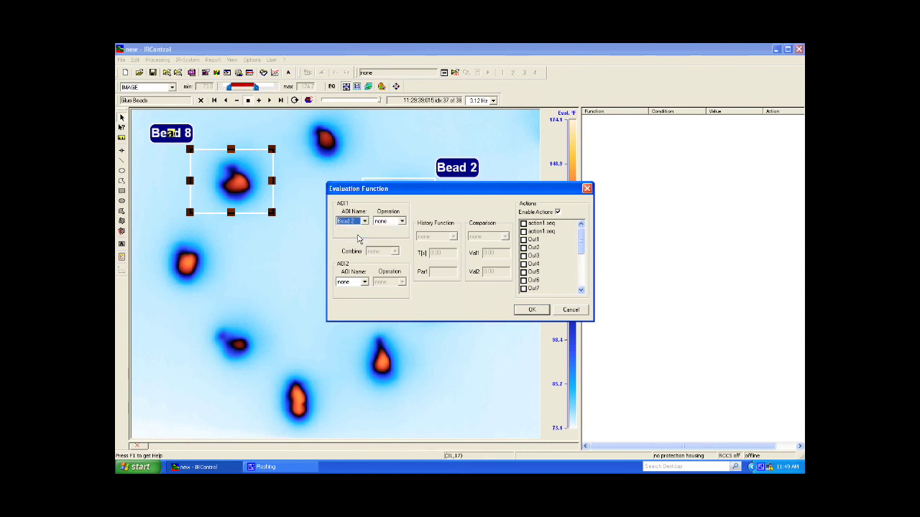
Step: Set the function to Max operation, Greater comparison, threshold value 111
left_click(402, 222)
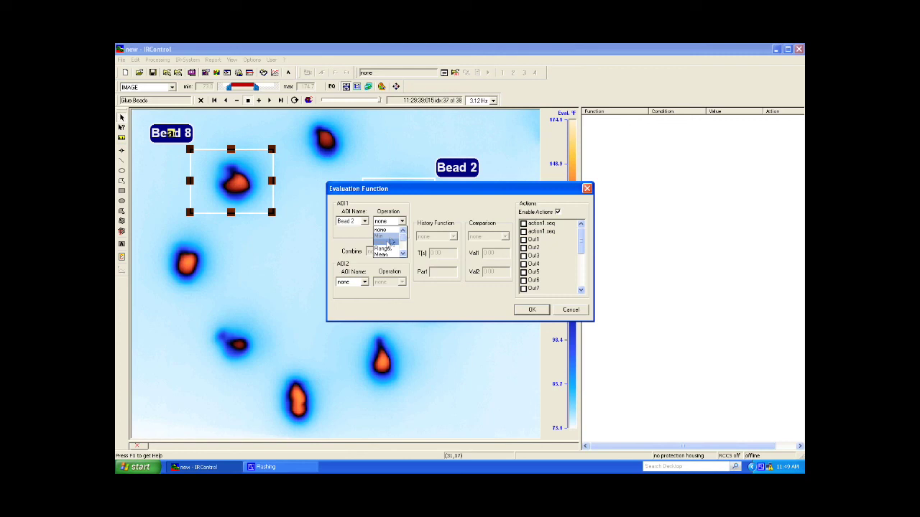
left_click(387, 243)
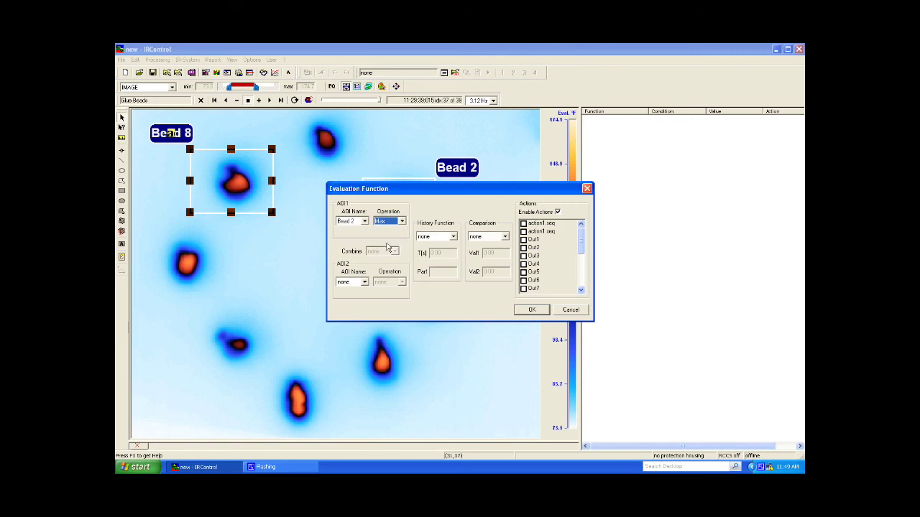
left_click(505, 237)
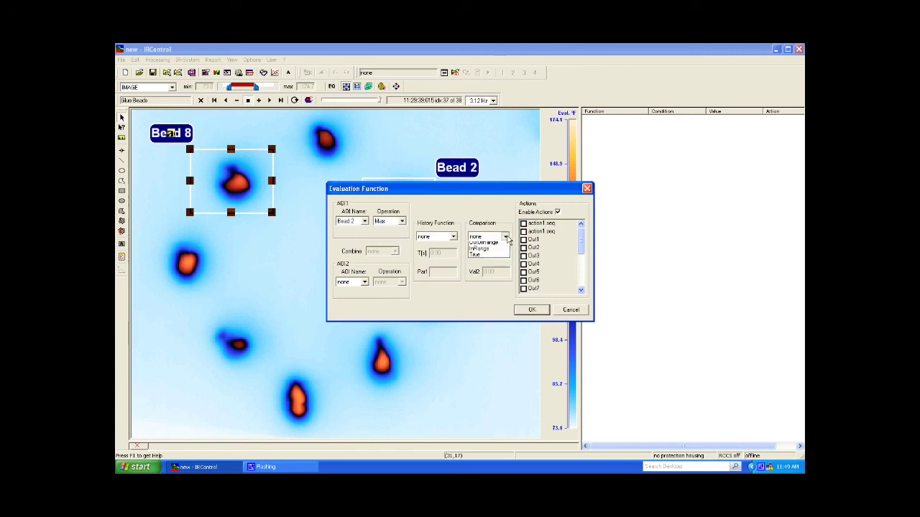
left_click(491, 264)
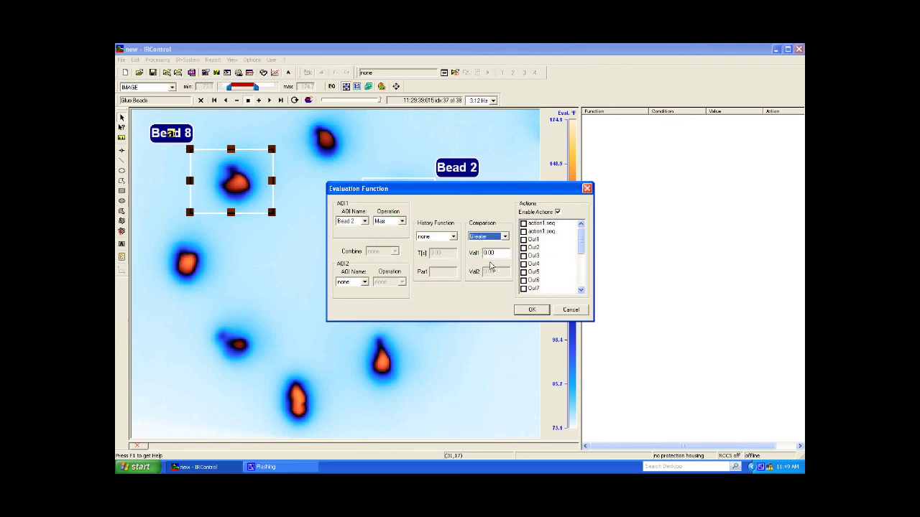
left_click_drag(549, 191, 504, 187)
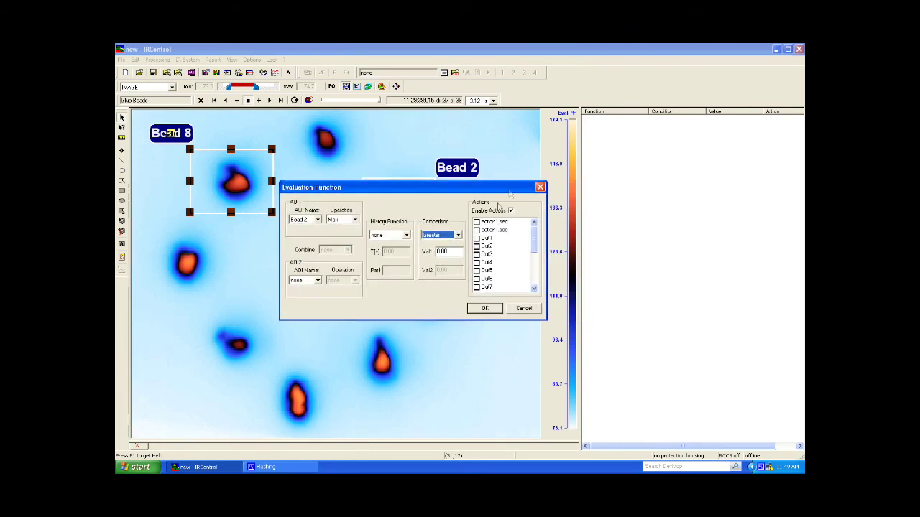
double_click(444, 252)
type("1")
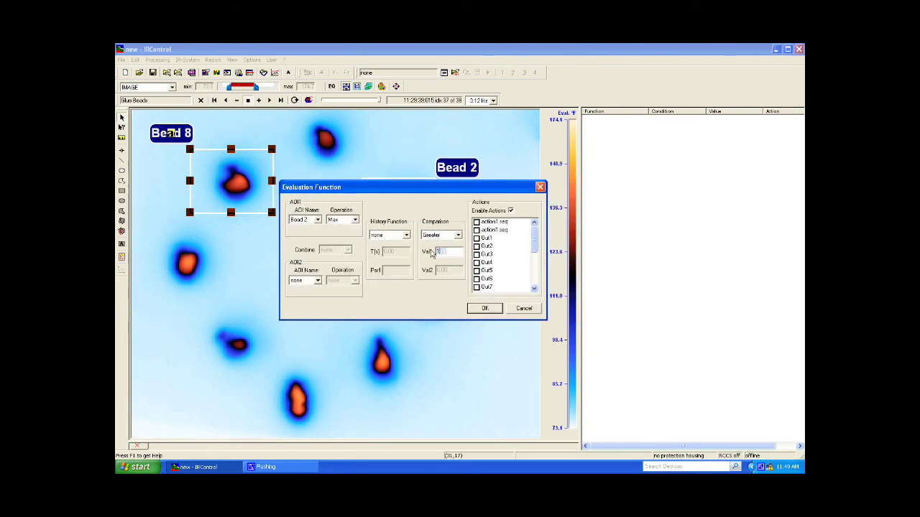
type("11")
Step: Confirm Max(Bead 2), enable actions, and scrub frames until it reads 165.1 °F and triggers
left_click(483, 309)
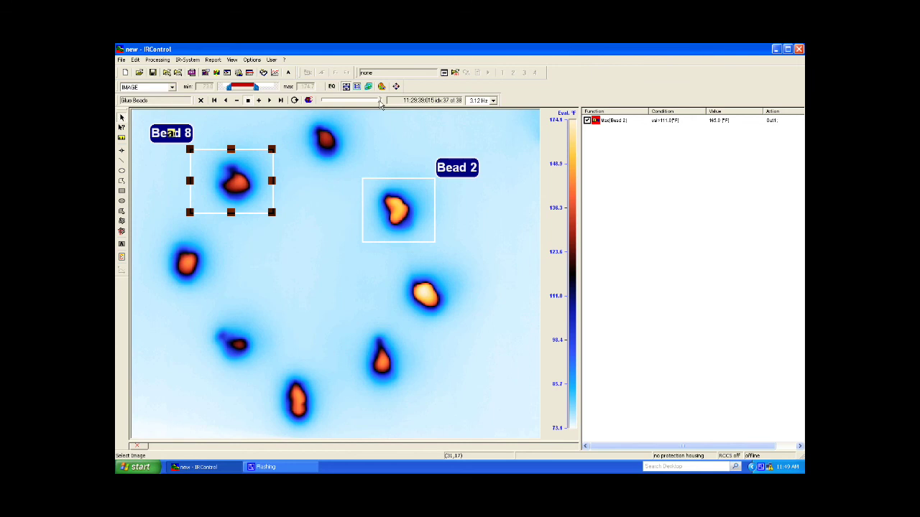
left_click(288, 74)
left_click_drag(380, 102, 375, 102)
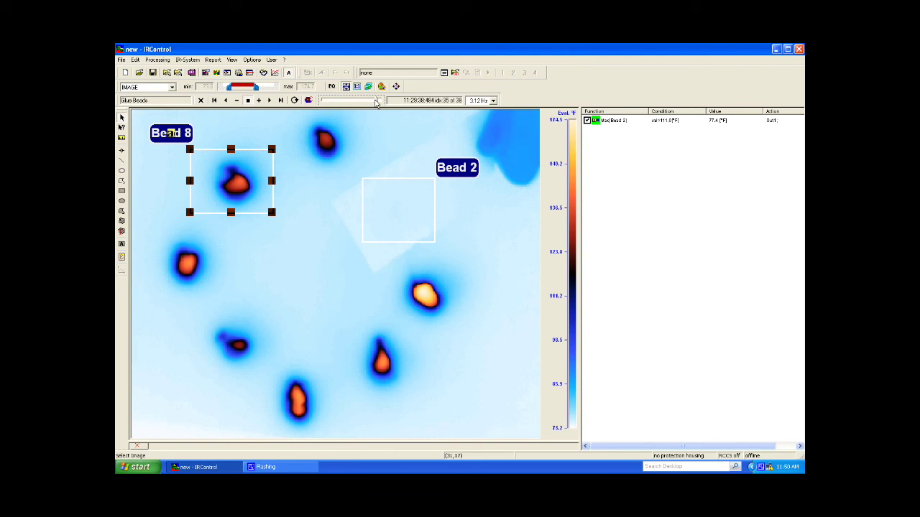
left_click_drag(376, 102, 377, 103)
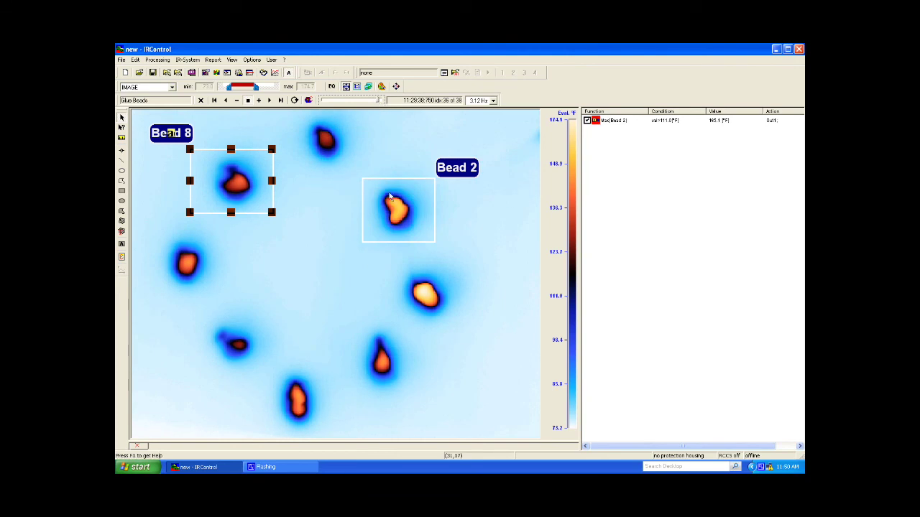
Step: Add a Max(Bead 8) function, Greater than 111 °F, driving output Out2
right_click(605, 144)
left_click(616, 153)
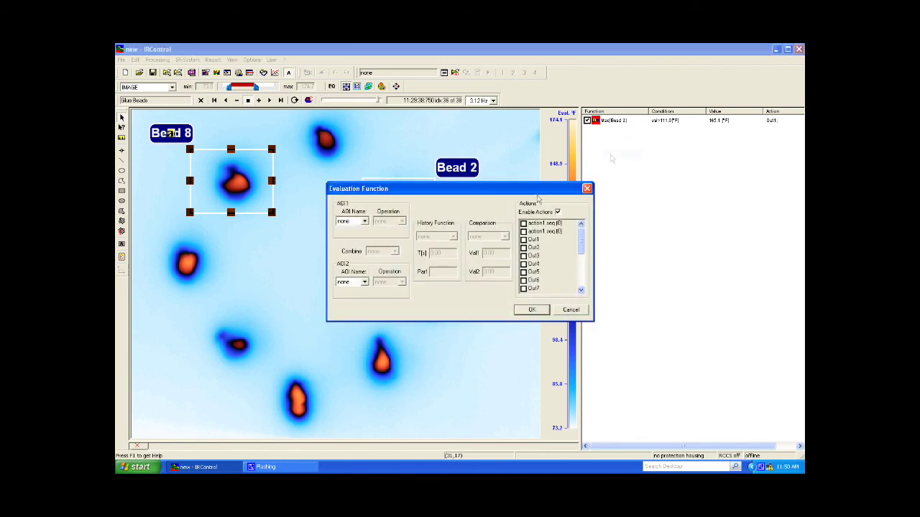
left_click(365, 220)
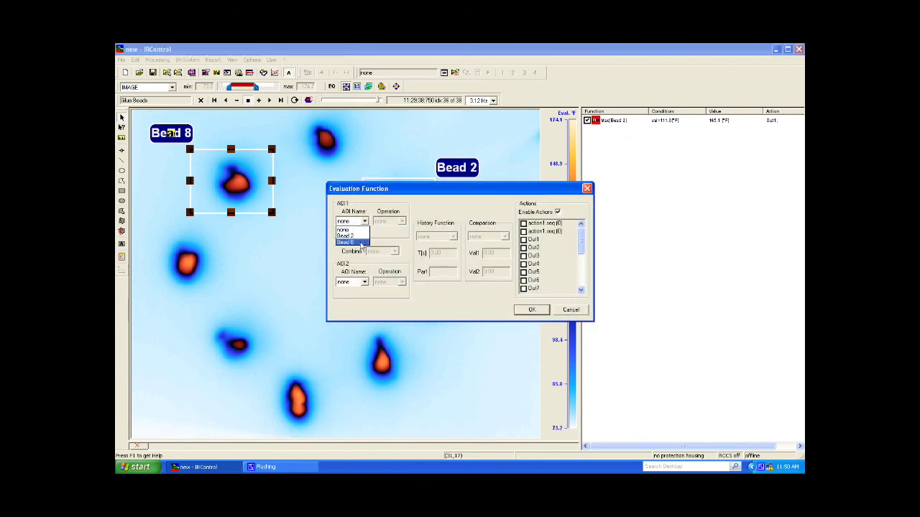
left_click(361, 244)
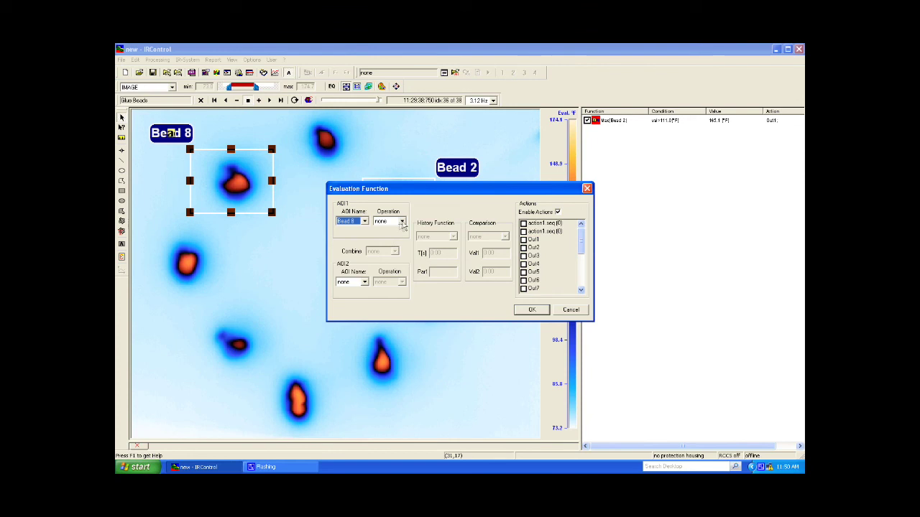
left_click(402, 222)
left_click(388, 242)
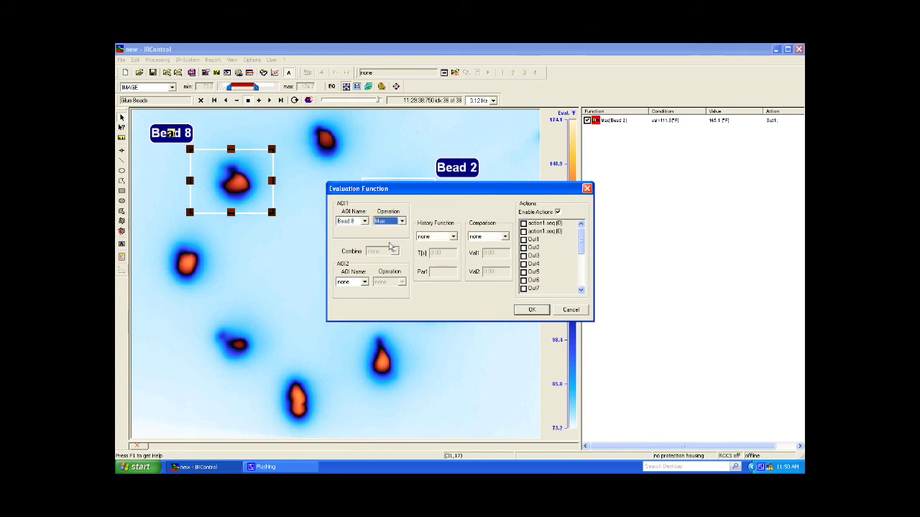
left_click(503, 237)
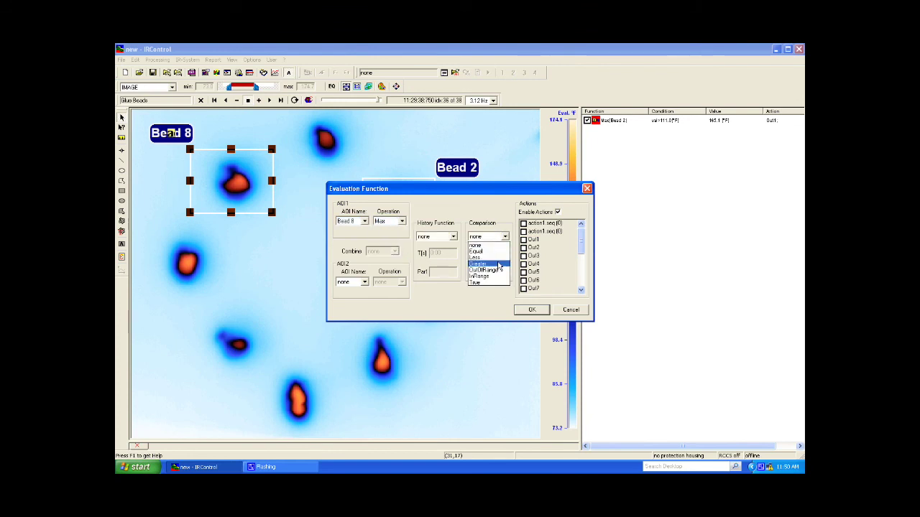
left_click(499, 264)
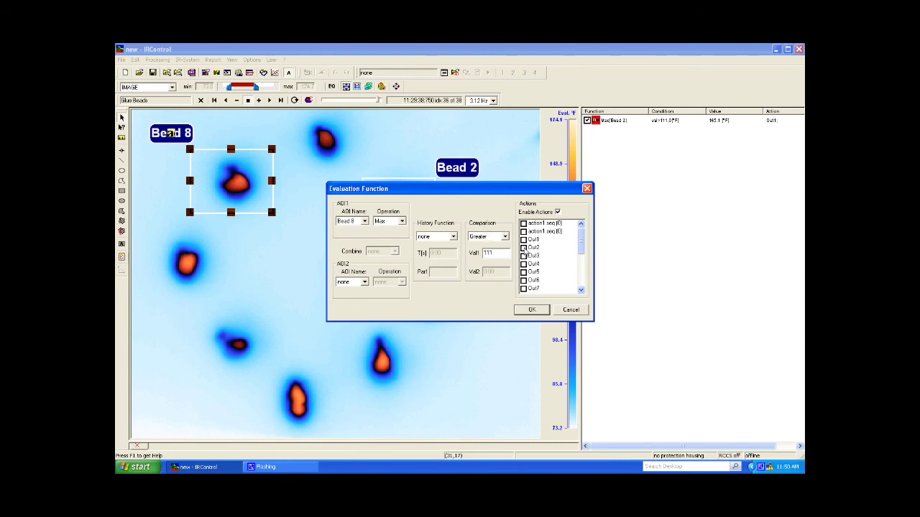
left_click(532, 310)
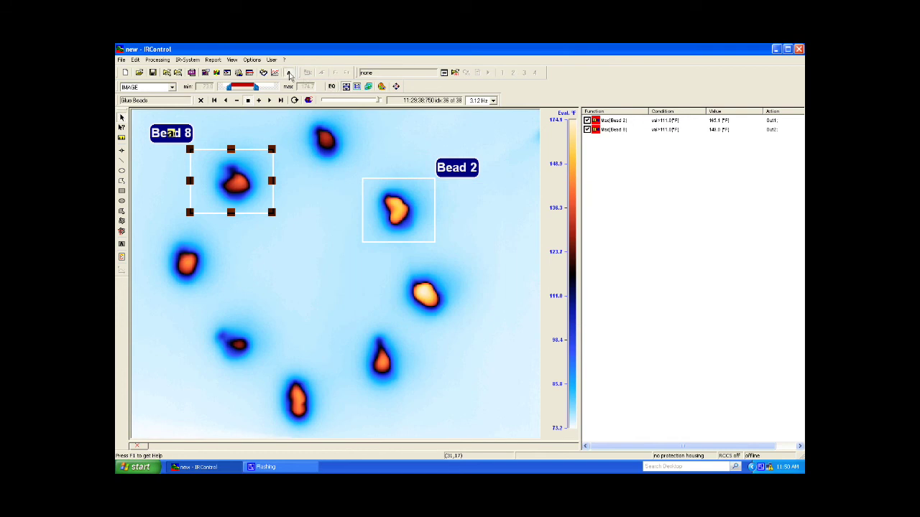
Step: Rewind through the recording to watch both bead functions flag values above 111 °F
left_click_drag(378, 102, 355, 102)
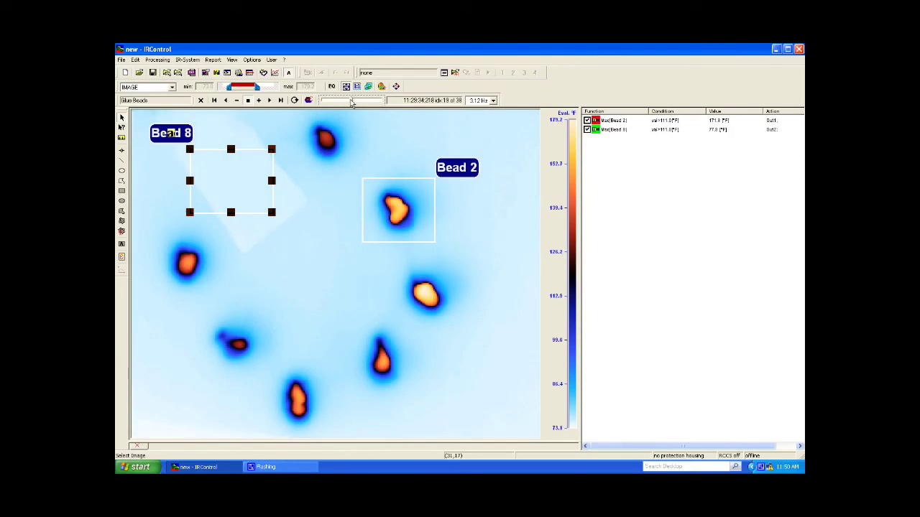
left_click_drag(351, 103, 339, 103)
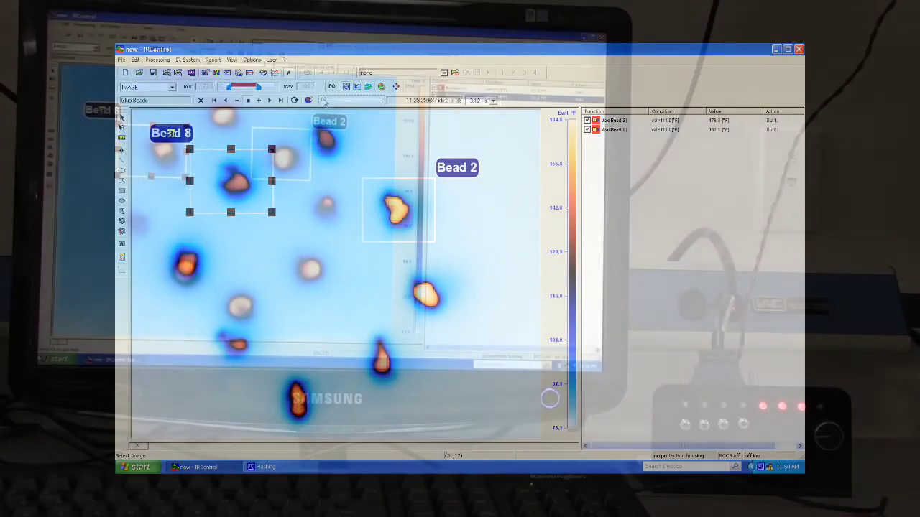